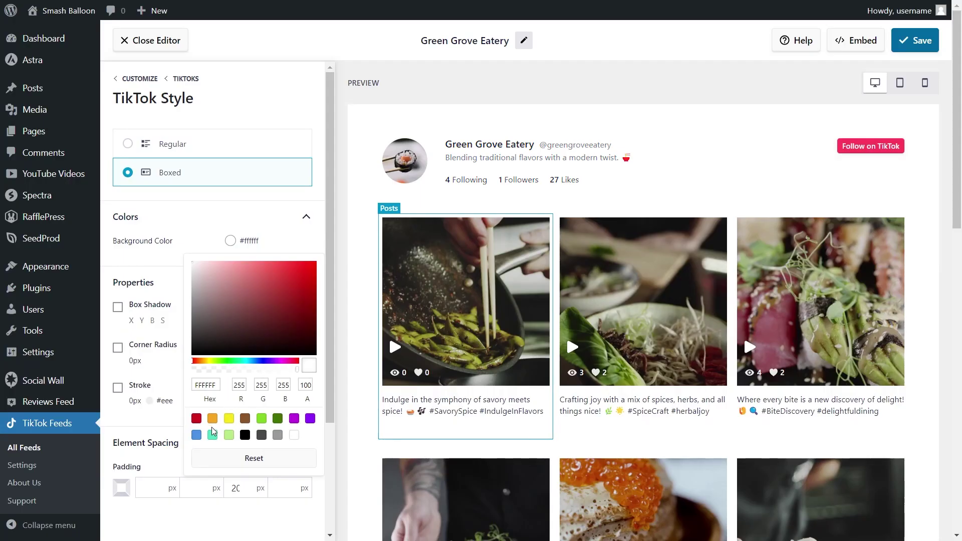
# - Give the captions a teal #50e3c2 background and show five desktop columns
pyautogui.click(212, 435)
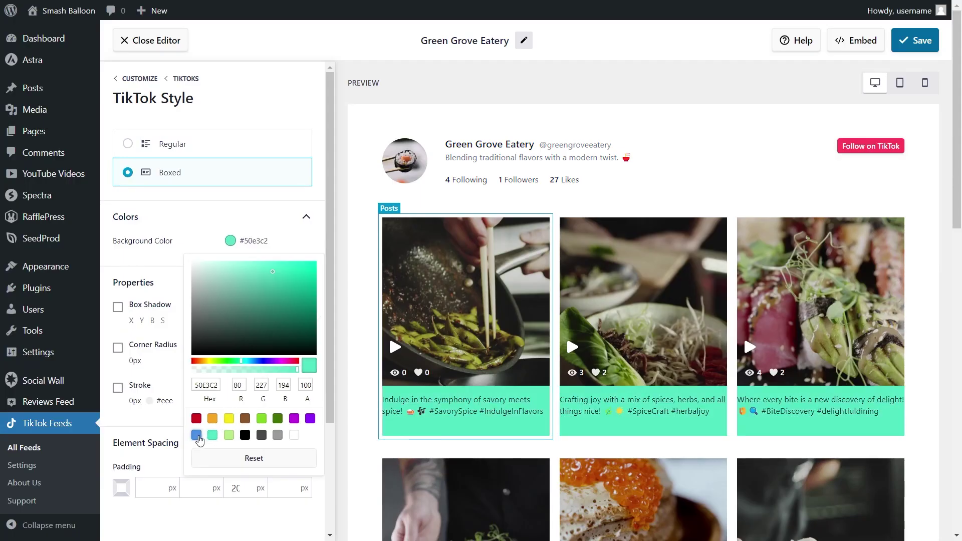
pyautogui.click(199, 438)
pyautogui.click(229, 423)
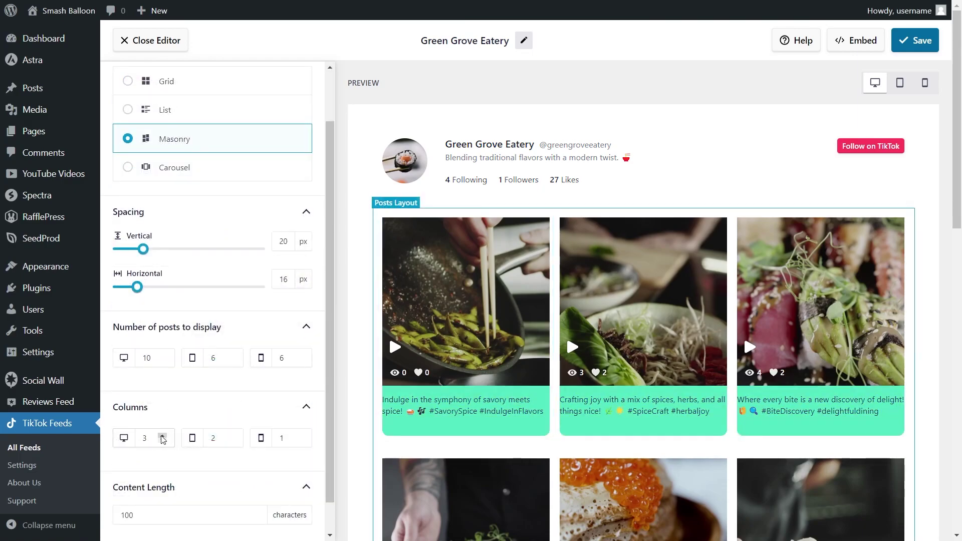
pyautogui.click(162, 435)
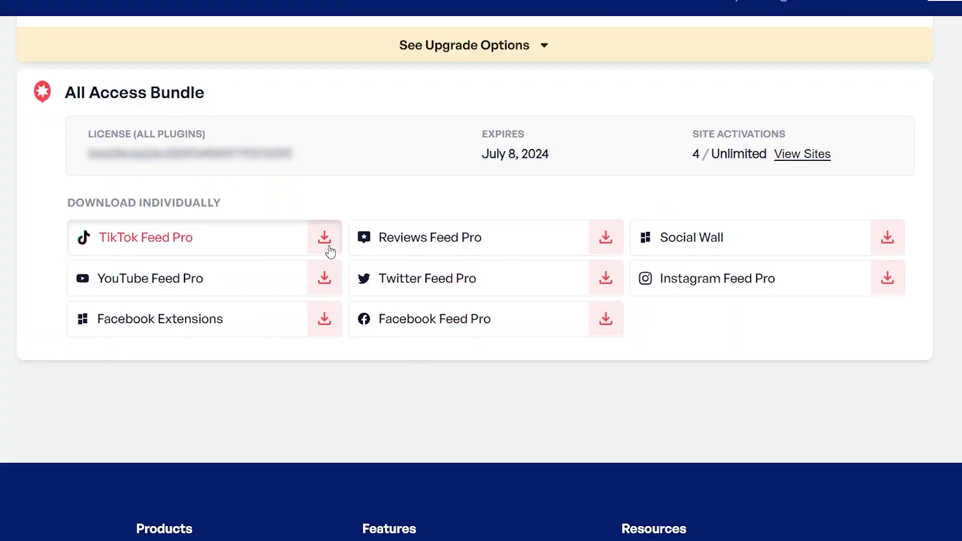
# - Download TikTok Feed Pro, then install and activate it in WordPress
pyautogui.click(330, 251)
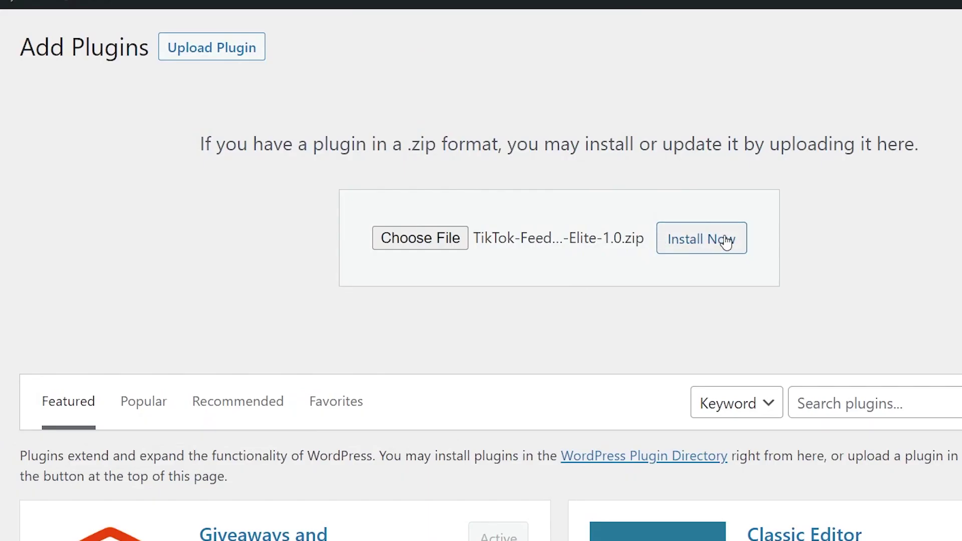
pyautogui.click(669, 240)
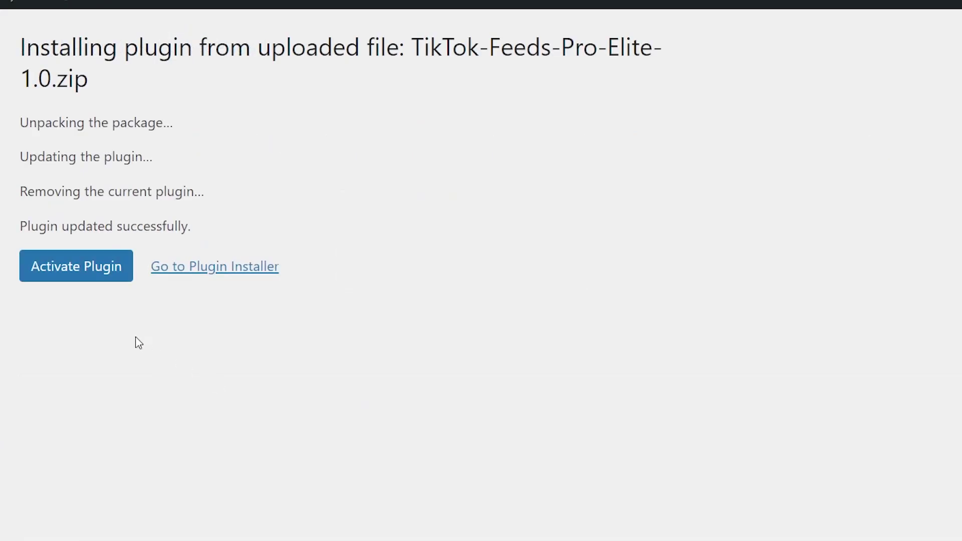
pyautogui.click(67, 278)
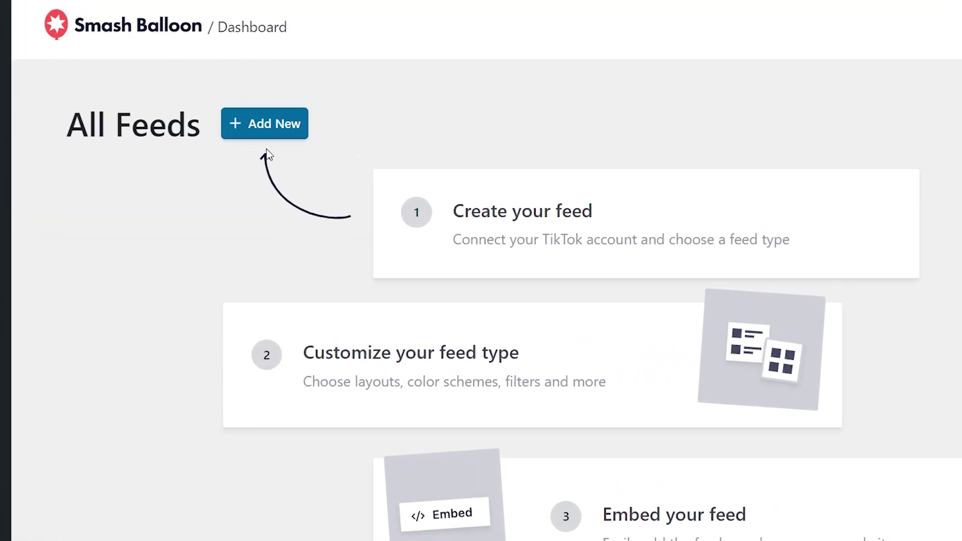
# - Start a new feed and connect the Green Grove Eatery TikTok account as its source
pyautogui.click(316, 129)
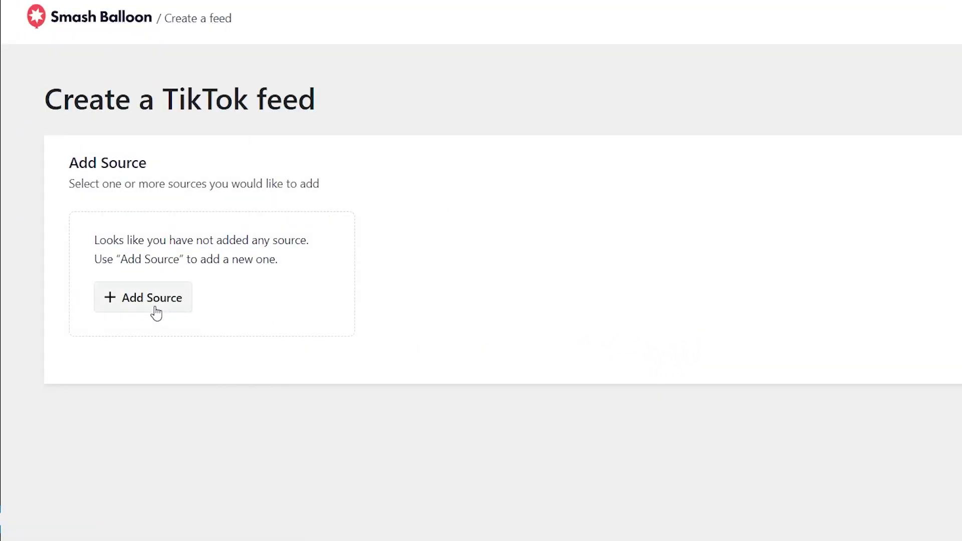
pyautogui.click(154, 307)
pyautogui.click(462, 245)
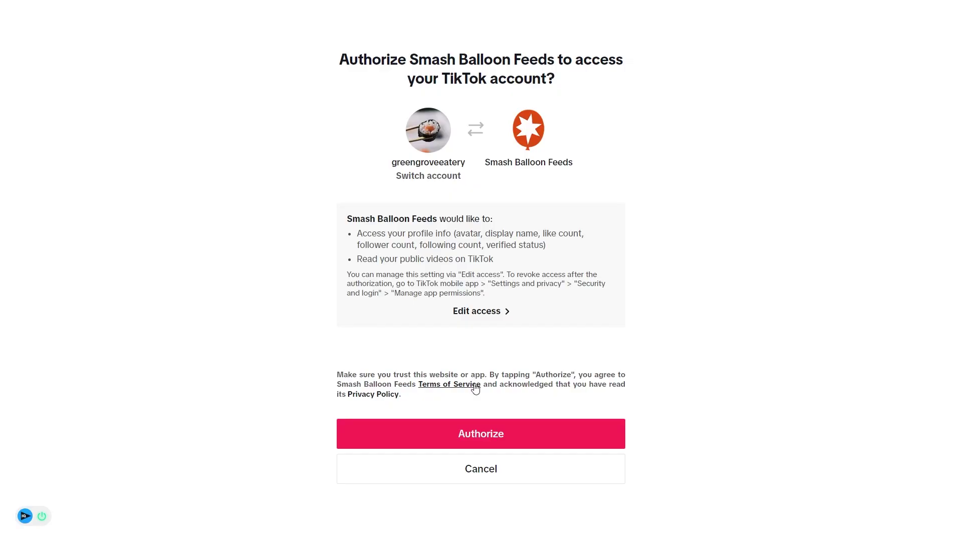
pyautogui.click(481, 436)
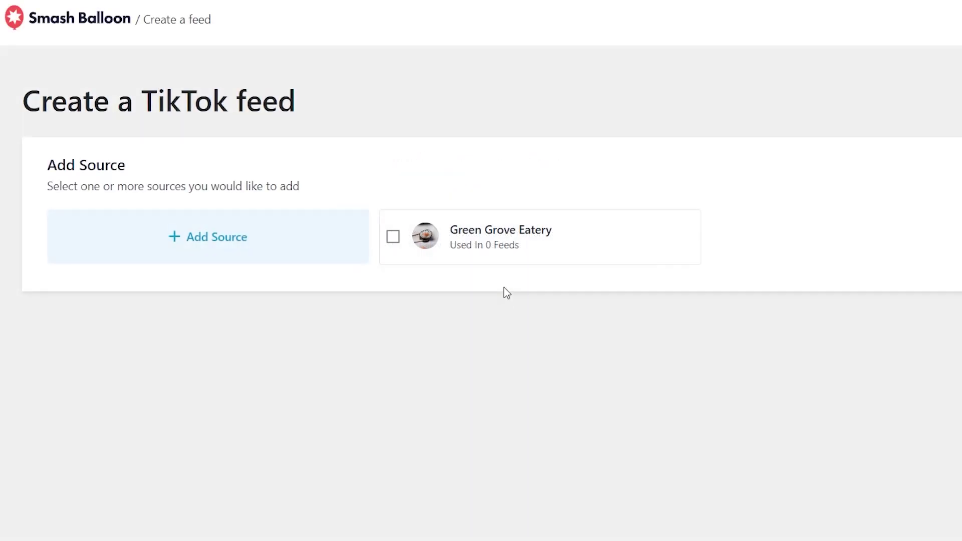
pyautogui.click(507, 256)
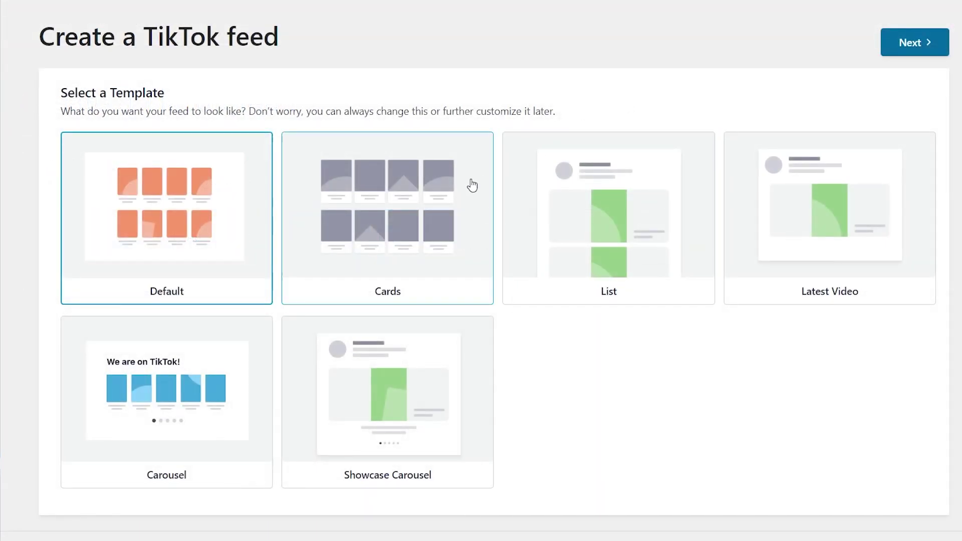
# - Preview the Cards, List and Latest Video templates, then settle on Default
pyautogui.click(429, 208)
pyautogui.click(604, 207)
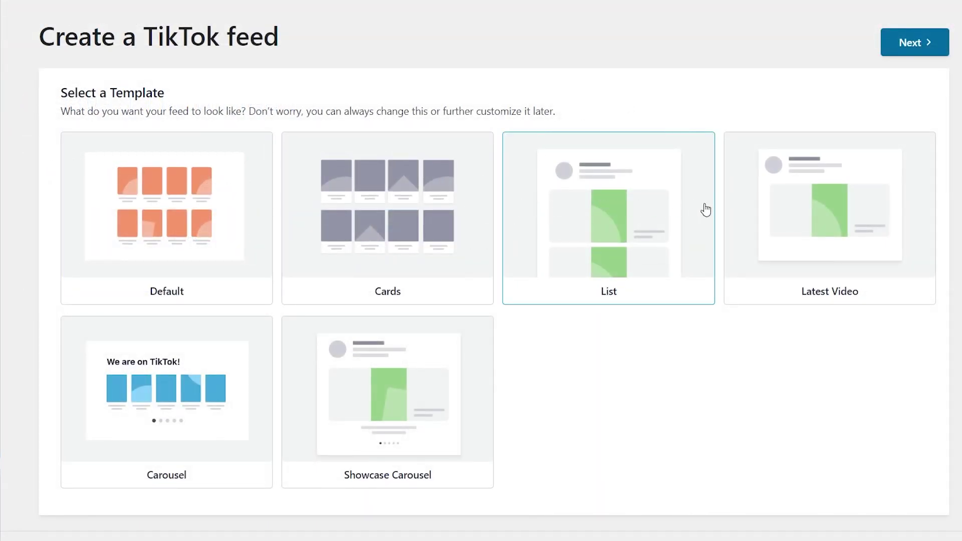
pyautogui.click(808, 212)
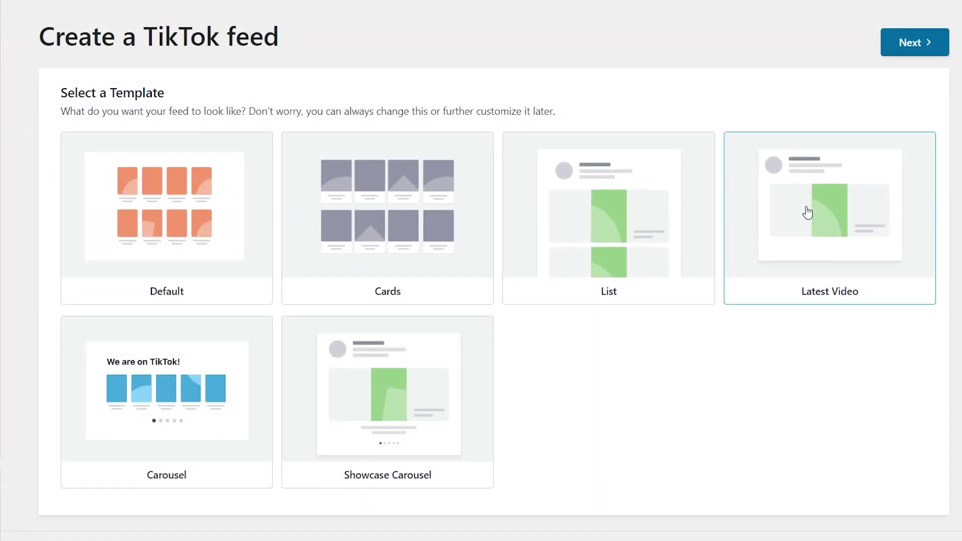
pyautogui.click(248, 222)
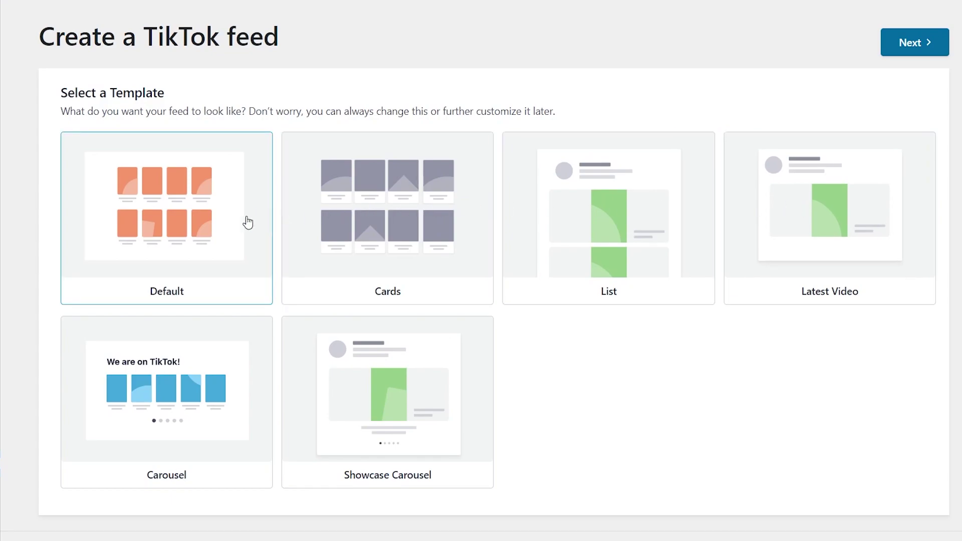
pyautogui.click(915, 48)
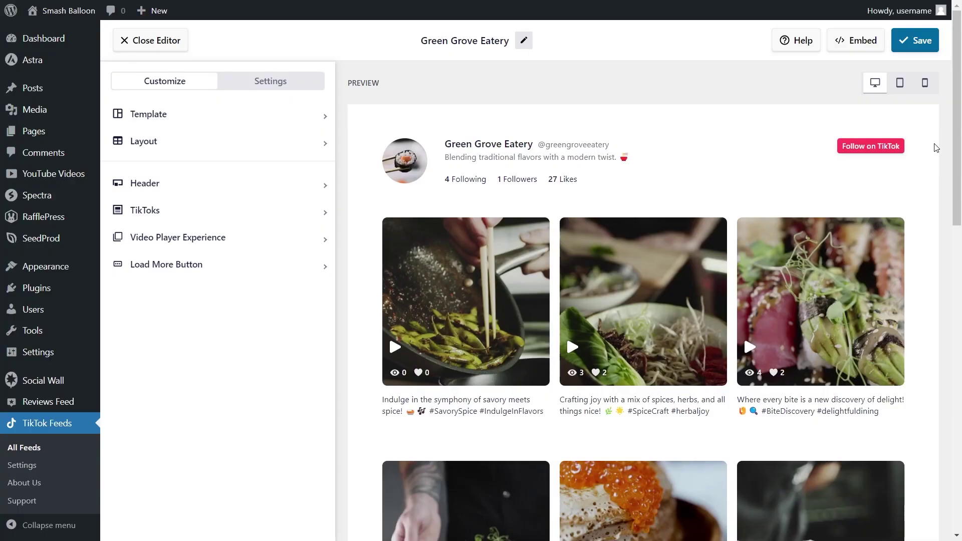
pyautogui.scroll(-7, 936, 147)
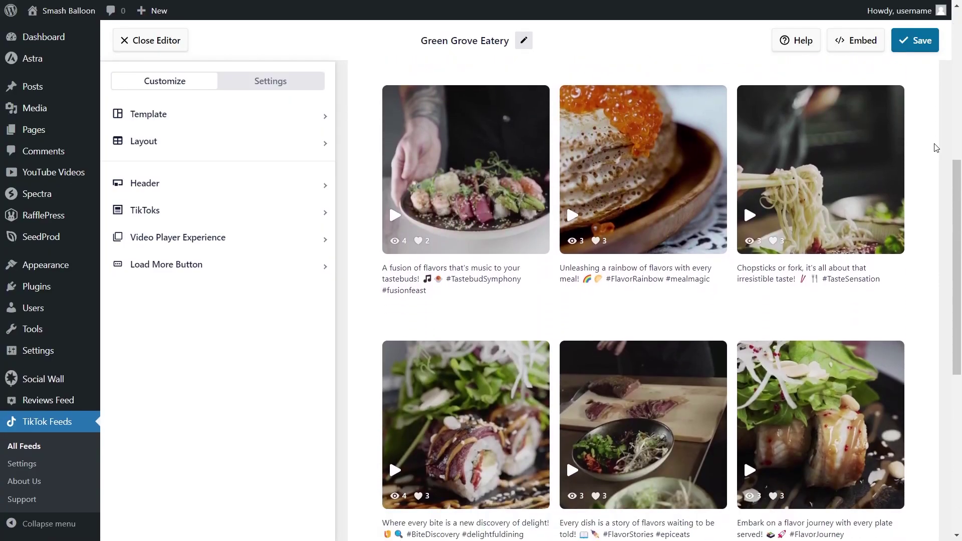
pyautogui.scroll(8, 936, 150)
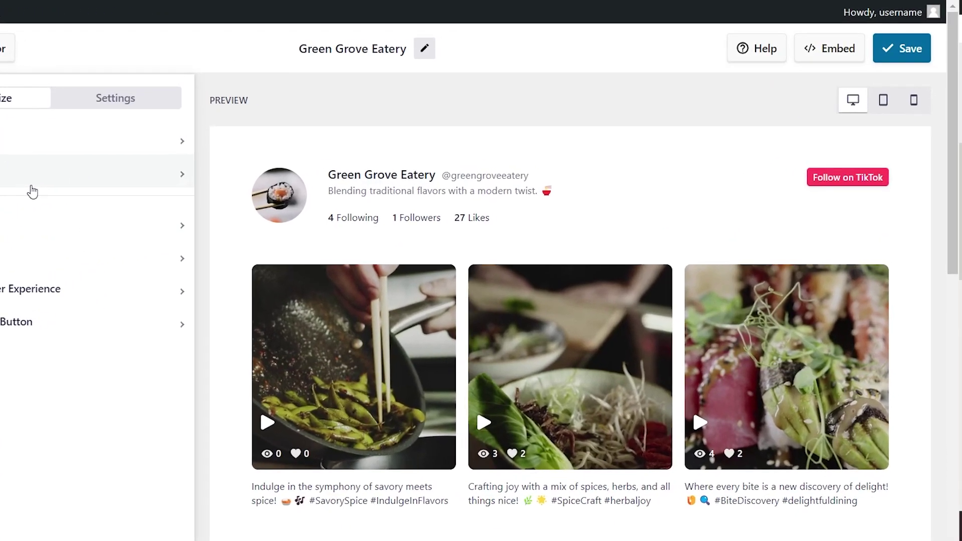
# - Save the feed and choose to embed it on the Find us on TikTok page
pyautogui.click(829, 48)
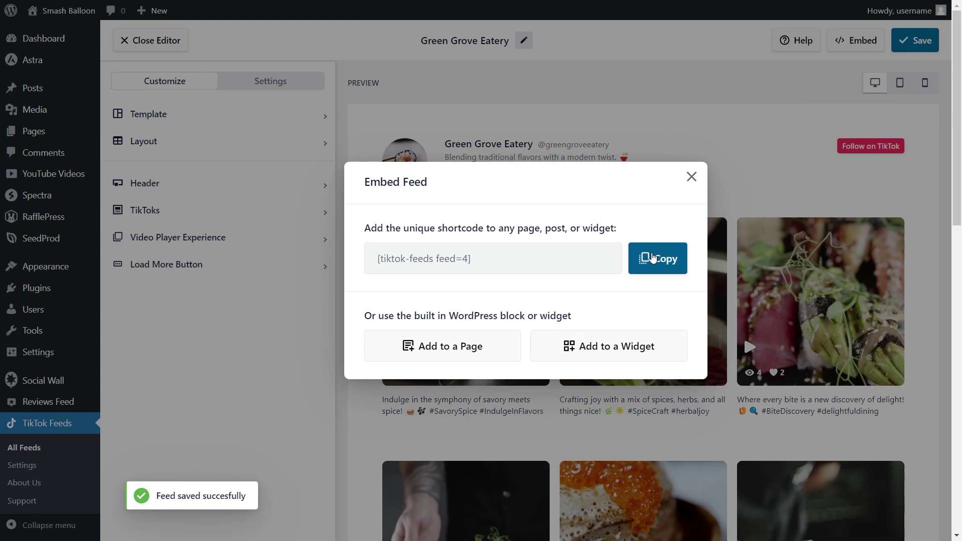
pyautogui.click(453, 354)
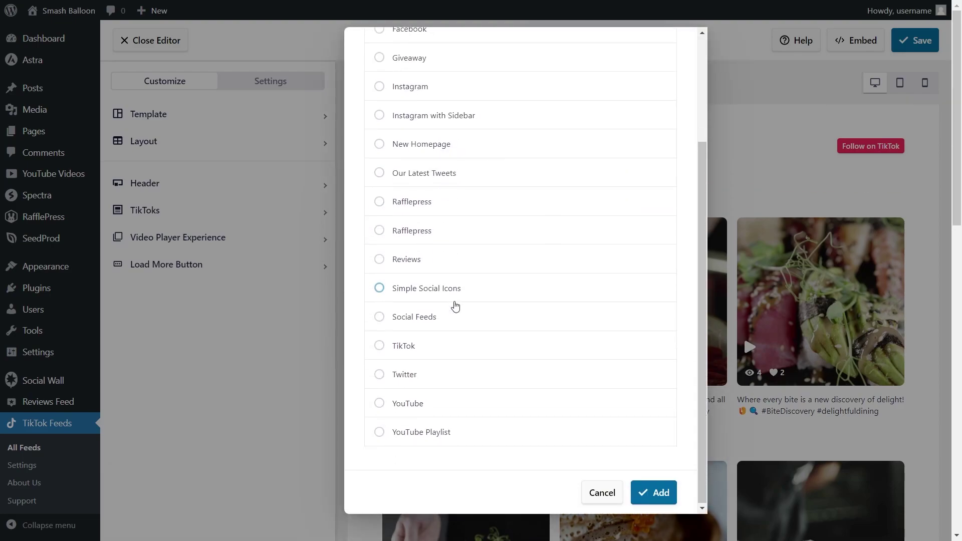
pyautogui.click(445, 349)
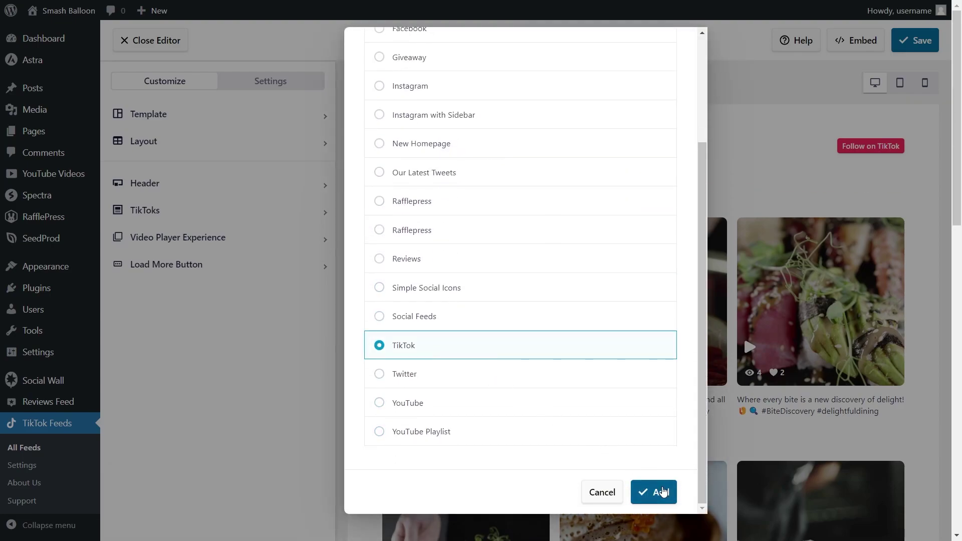
pyautogui.click(659, 492)
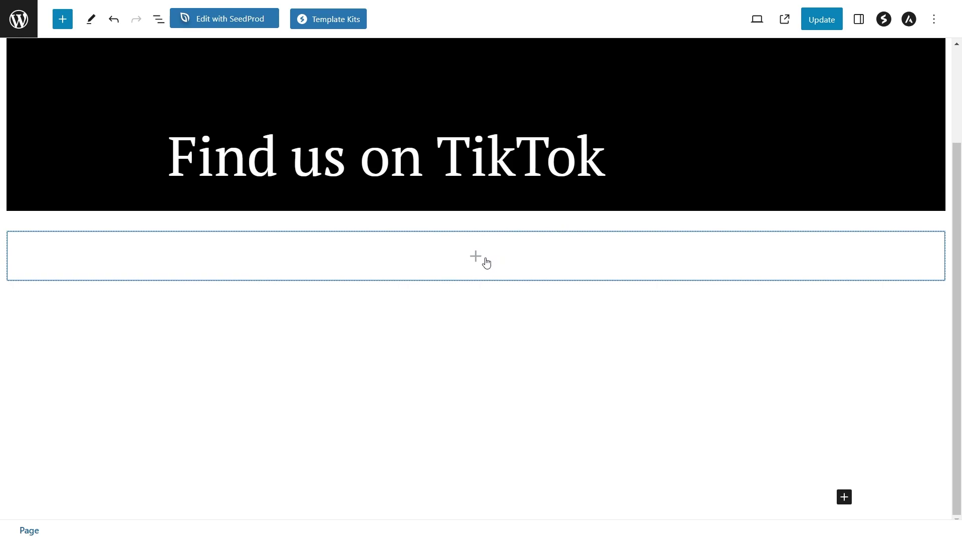
# - Add a Shortcode block below the heading containing [tiktok-feeds feed=4]
pyautogui.click(486, 262)
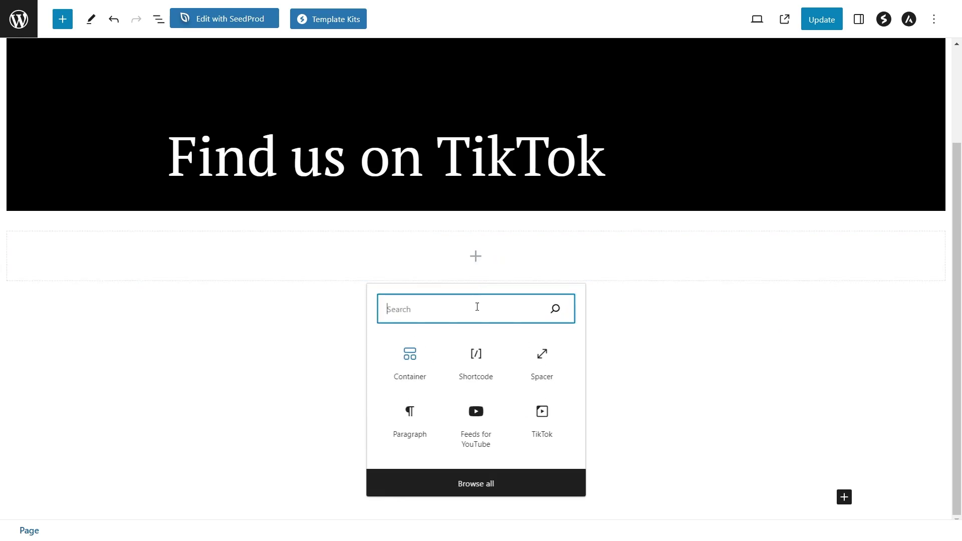
pyautogui.click(477, 361)
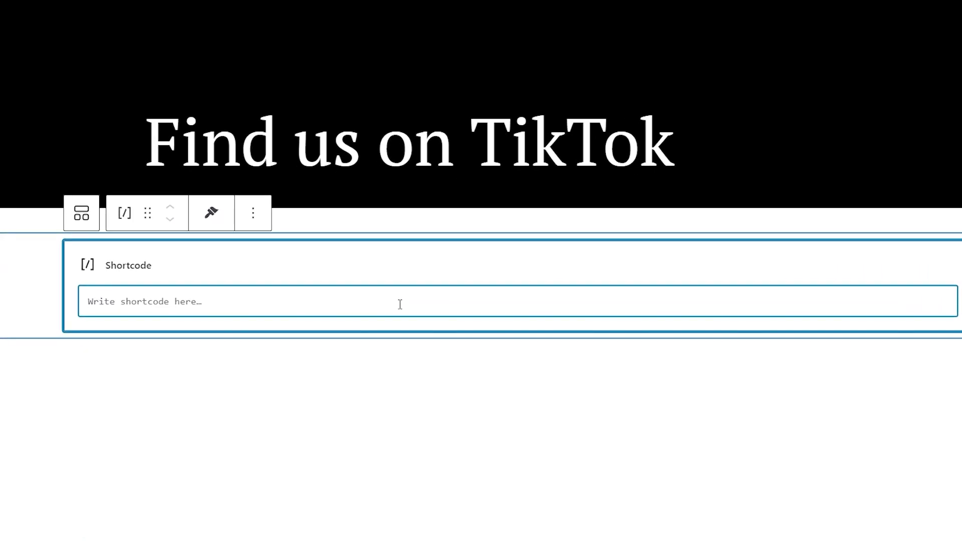
pyautogui.hotkey('ctrl', 'v')
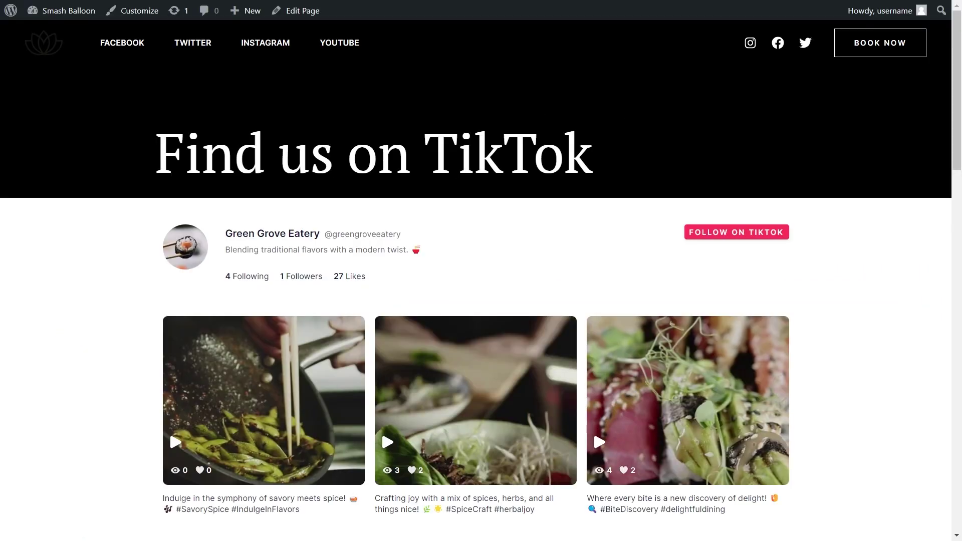
# - Scroll the live page and play the steak-on-cutting-board video
pyautogui.scroll(-4, 481, 281)
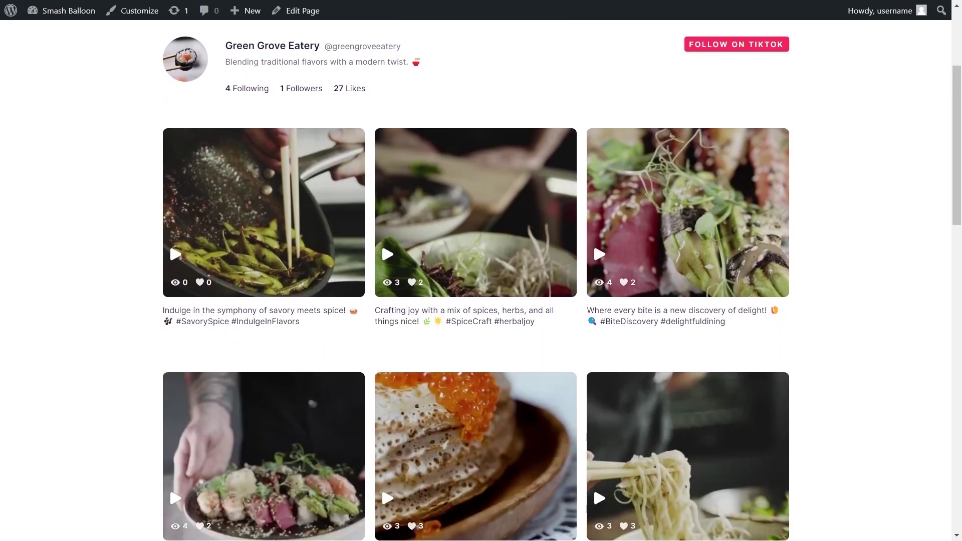
pyautogui.scroll(-4, 481, 281)
pyautogui.scroll(-3, 481, 280)
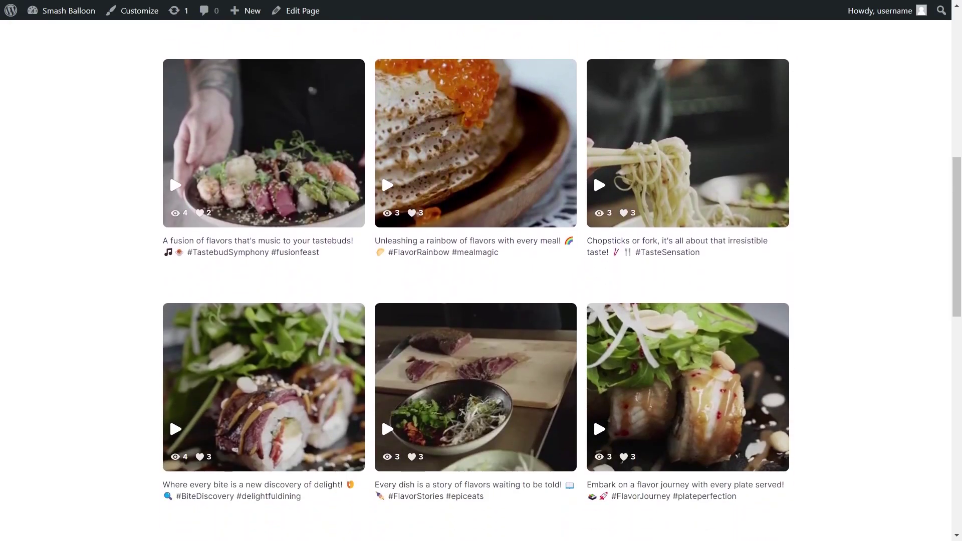
pyautogui.click(450, 380)
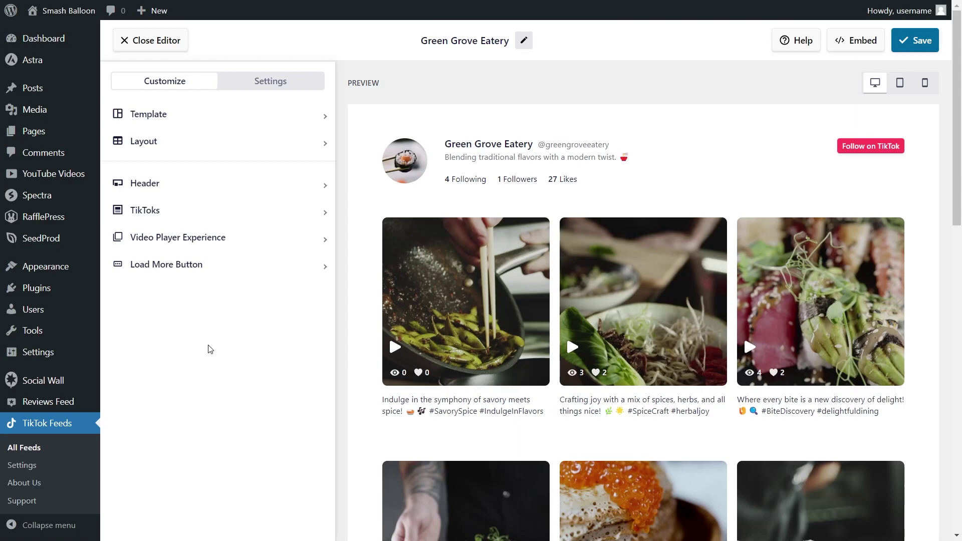
# - Compare Grid, List, Masonry and Carousel layouts, sliding the carousel to later posts
pyautogui.click(202, 153)
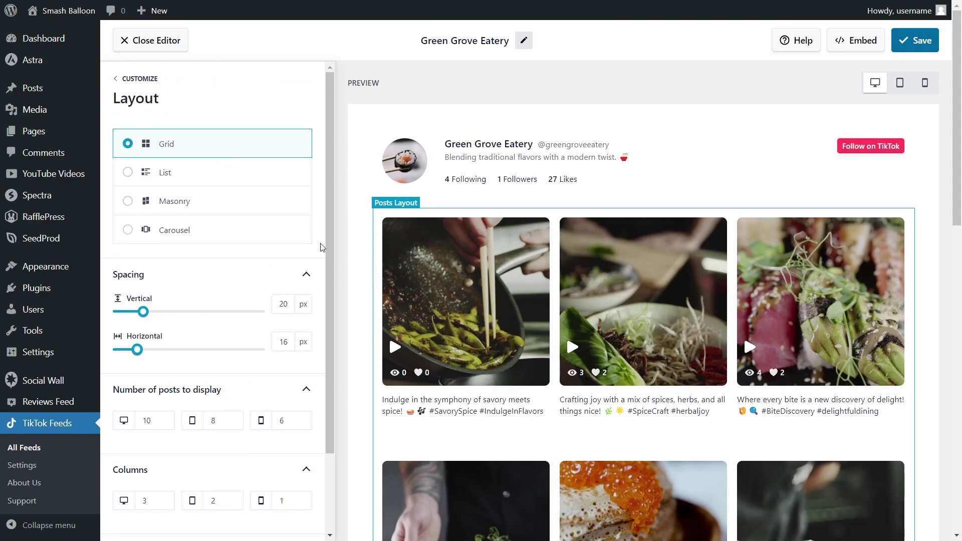
pyautogui.scroll(-5, 360, 308)
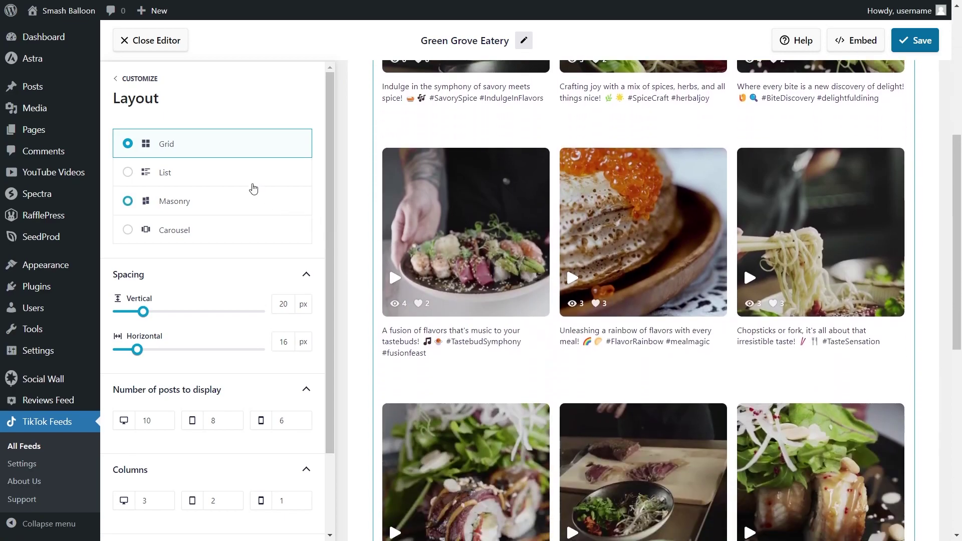
pyautogui.click(243, 176)
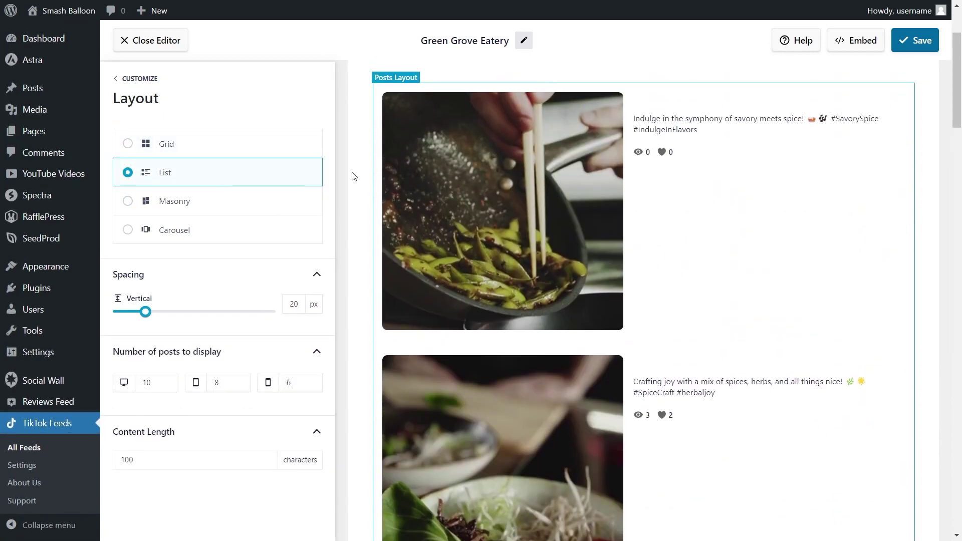
pyautogui.scroll(-5, 352, 176)
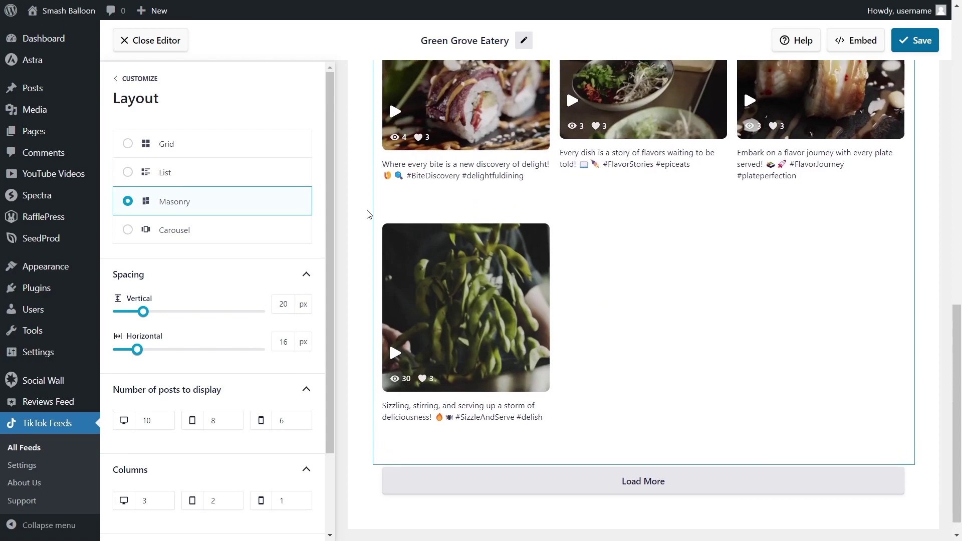
pyautogui.scroll(10, 368, 215)
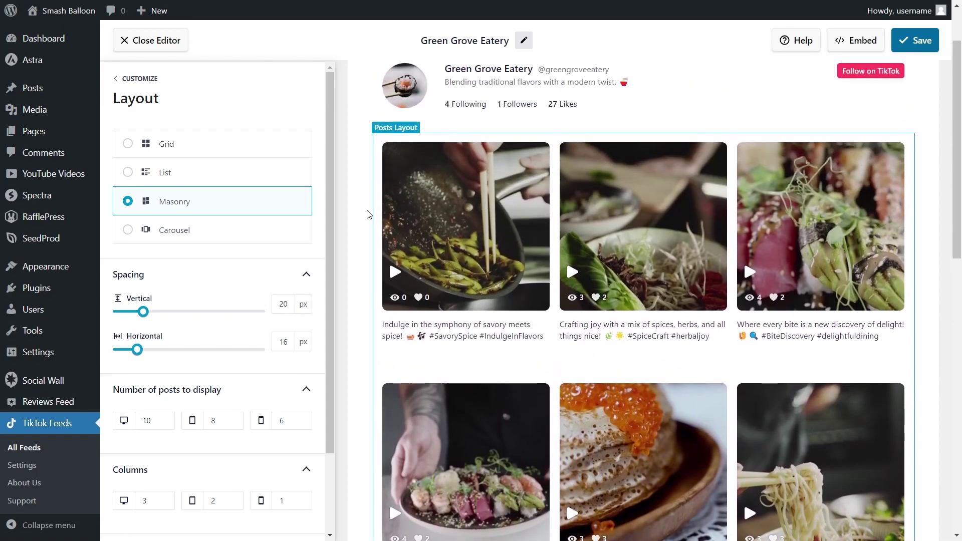
pyautogui.scroll(1, 368, 214)
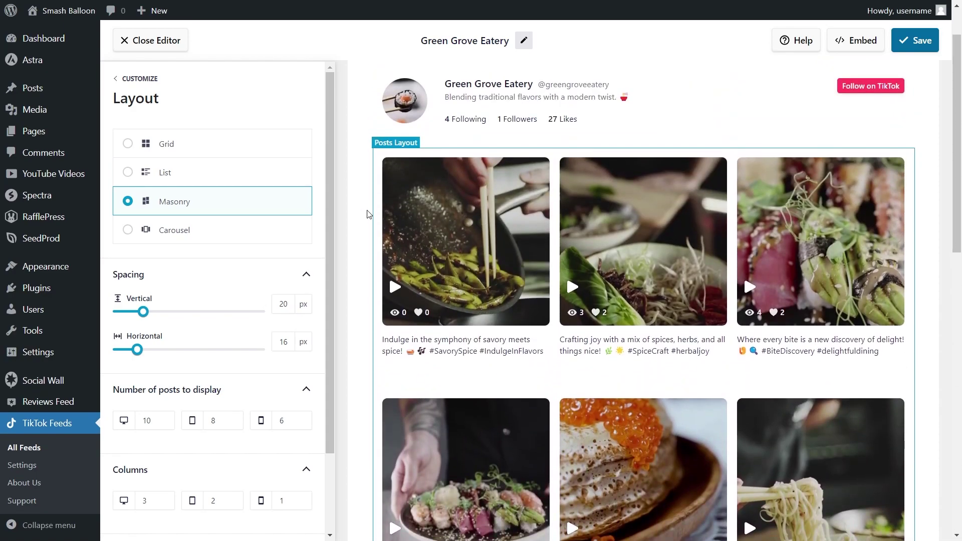
pyautogui.click(284, 233)
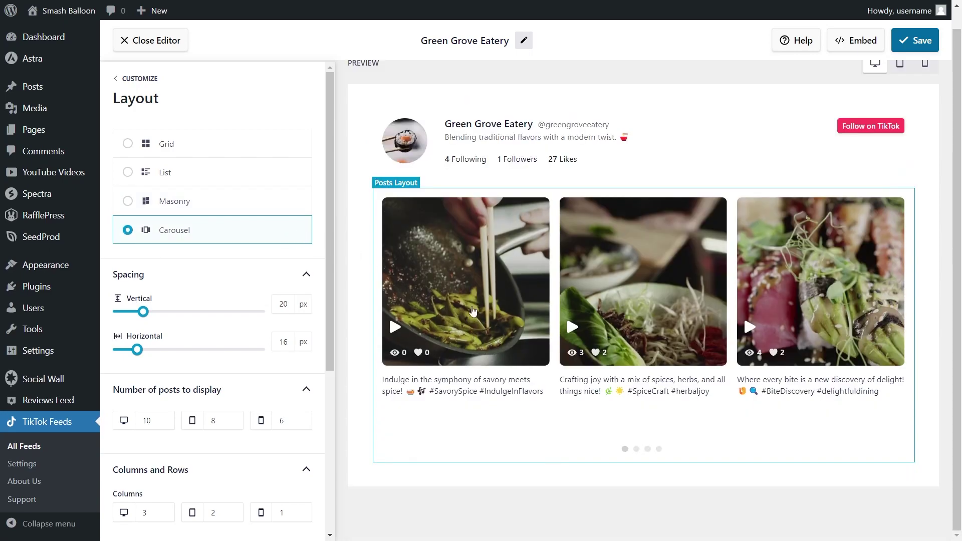
pyautogui.click(636, 452)
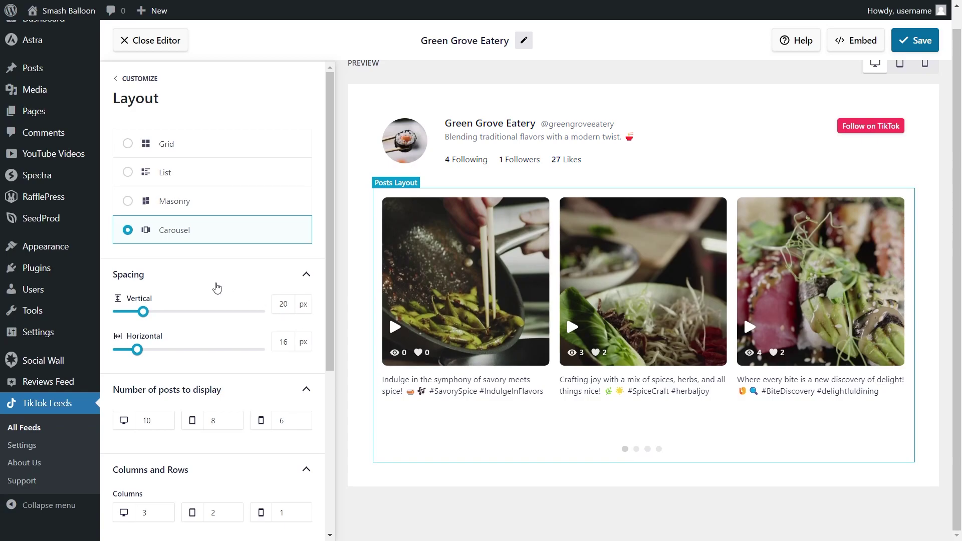
# - Raise desktop columns from 3 to 5, then lower them back to 3
pyautogui.scroll(-4, 216, 286)
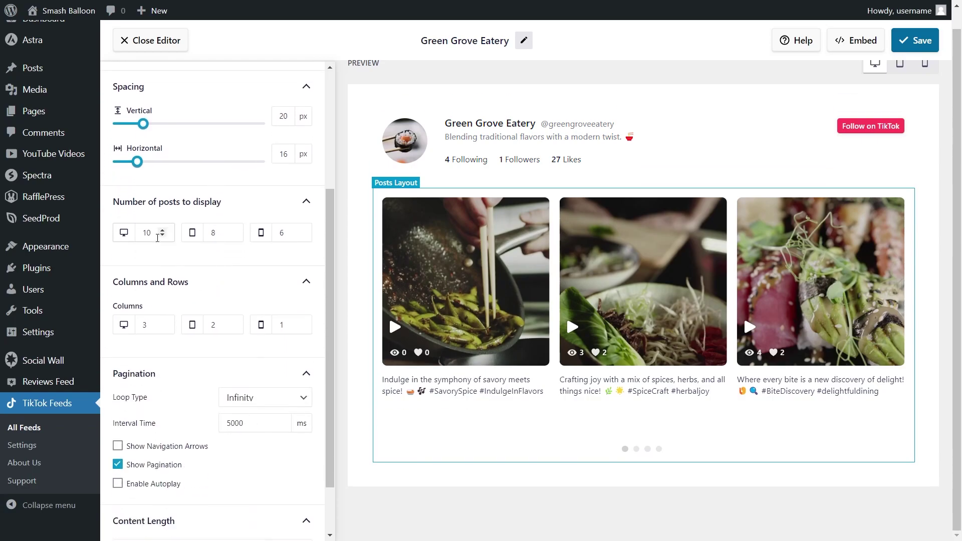
pyautogui.click(162, 322)
pyautogui.click(164, 322)
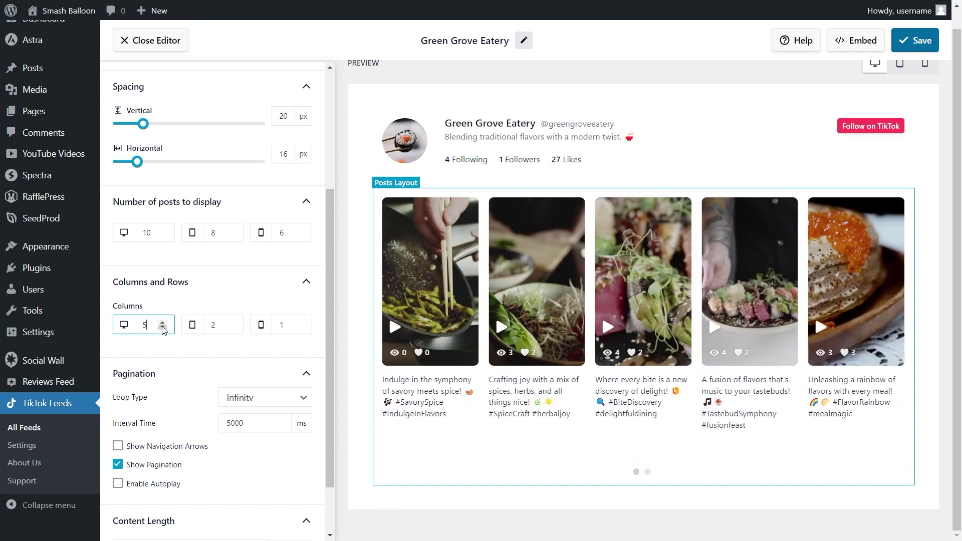
pyautogui.click(162, 327)
pyautogui.click(163, 328)
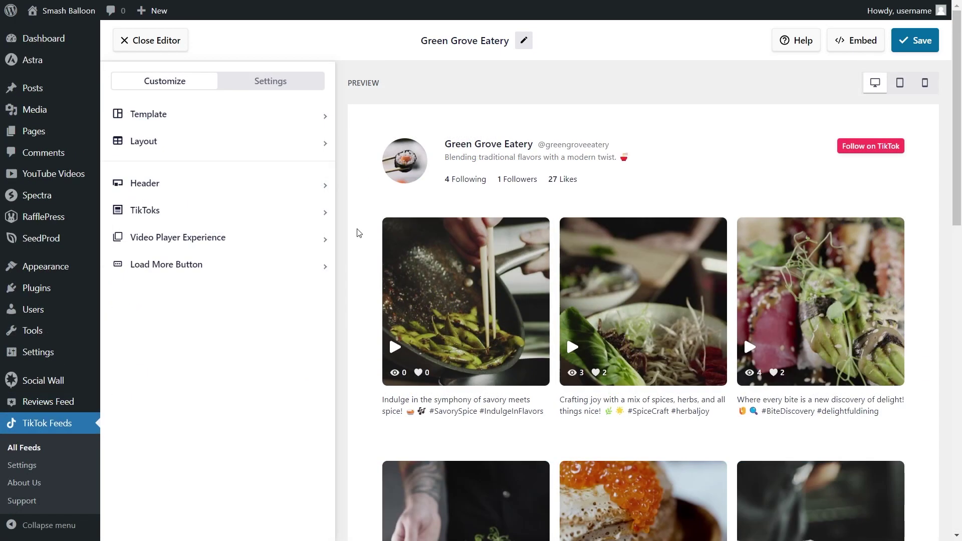
# - In Header settings, hide the profile picture, then show it again
pyautogui.click(265, 189)
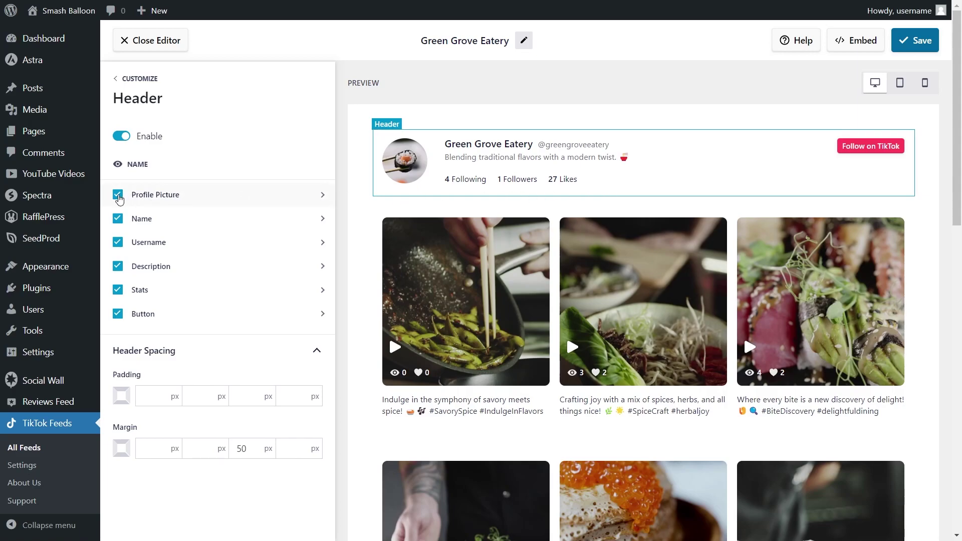
pyautogui.click(118, 195)
pyautogui.click(118, 195)
# - Look at the feed's word filters under Settings without setting any
pyautogui.click(284, 85)
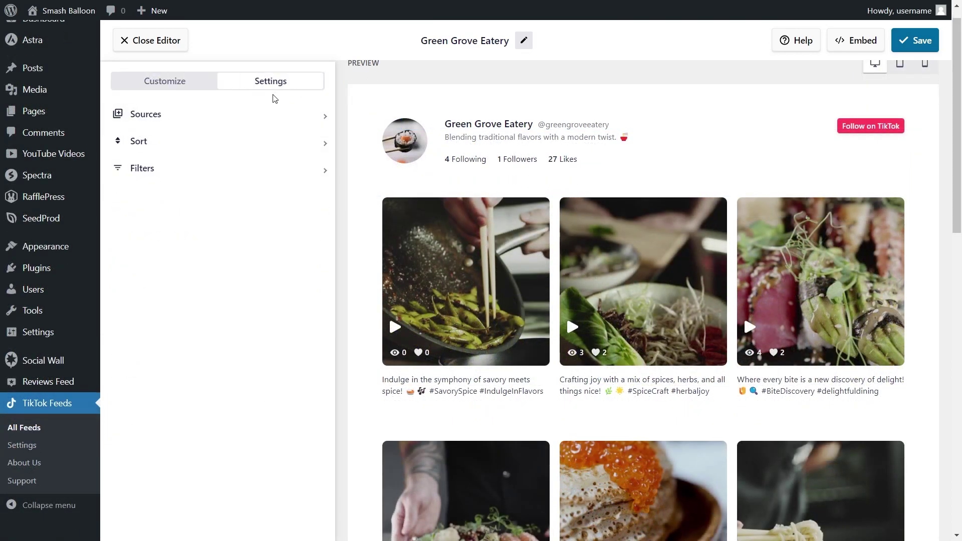
pyautogui.click(199, 164)
pyautogui.click(221, 196)
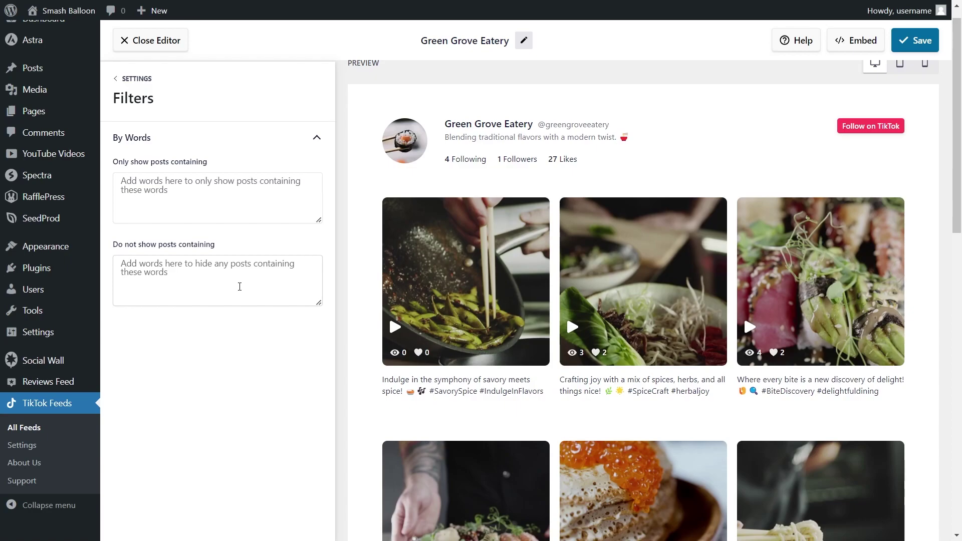
pyautogui.press('Escape')
# - Keep Sort By at Recent First and turn on Randomize
pyautogui.click(178, 140)
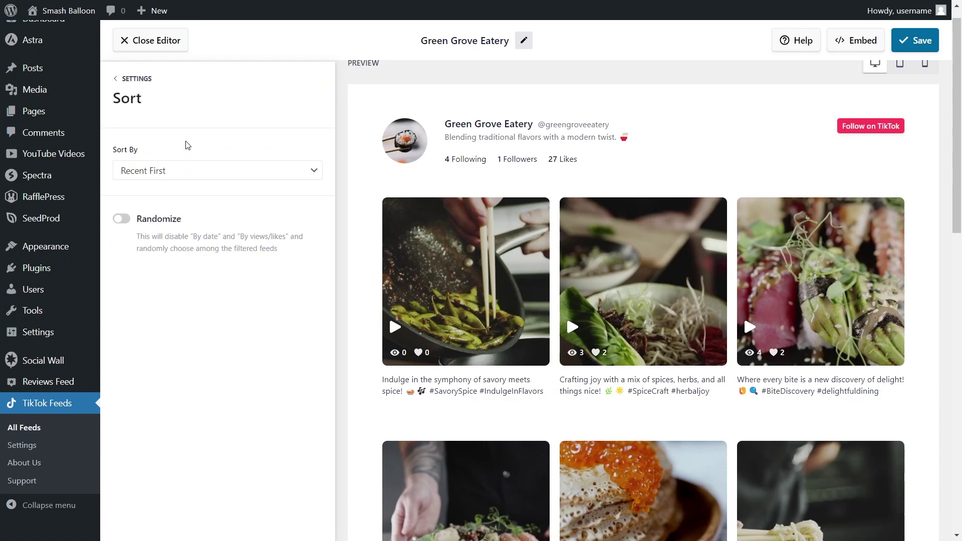
pyautogui.click(252, 172)
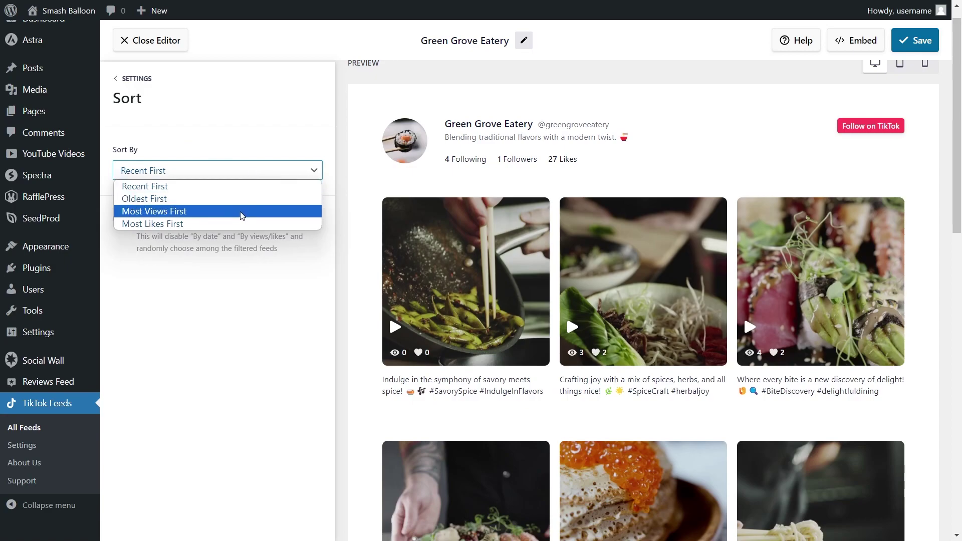
pyautogui.click(189, 262)
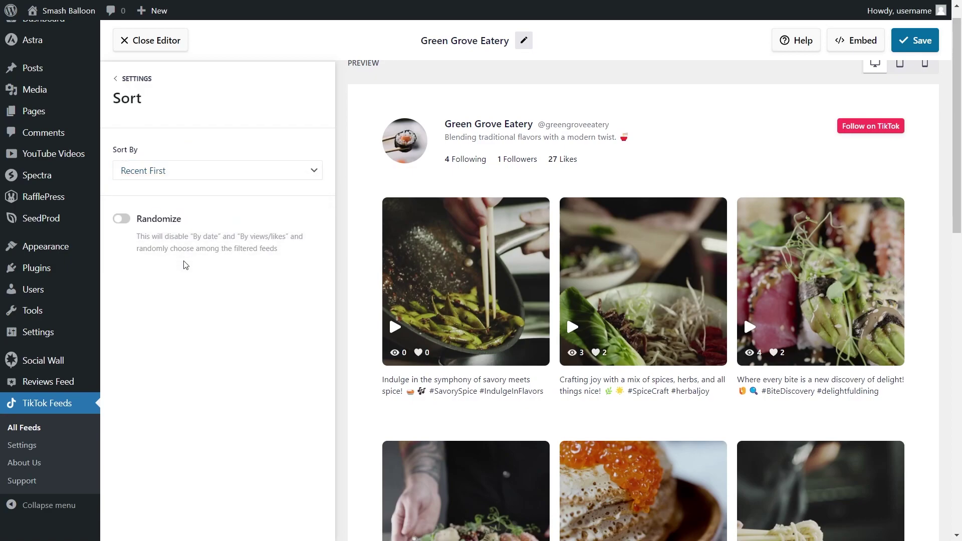
pyautogui.click(121, 219)
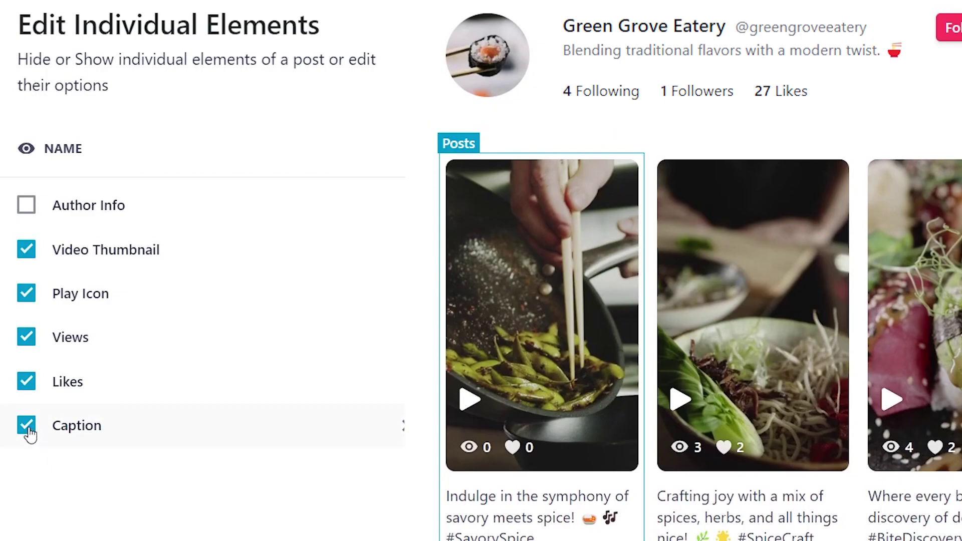
# - Keep captions shown but hide the Likes and Views counts on posts
pyautogui.click(28, 427)
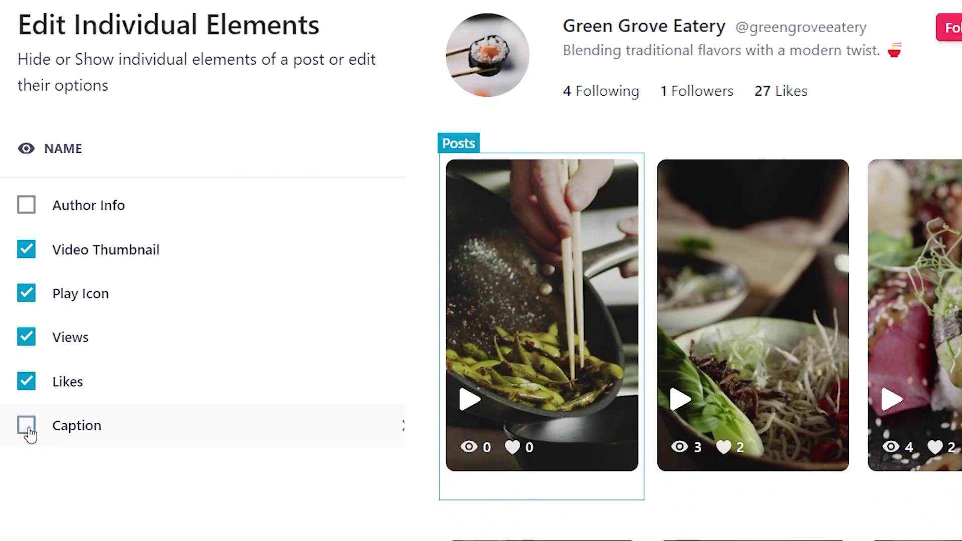
pyautogui.click(28, 428)
pyautogui.click(26, 382)
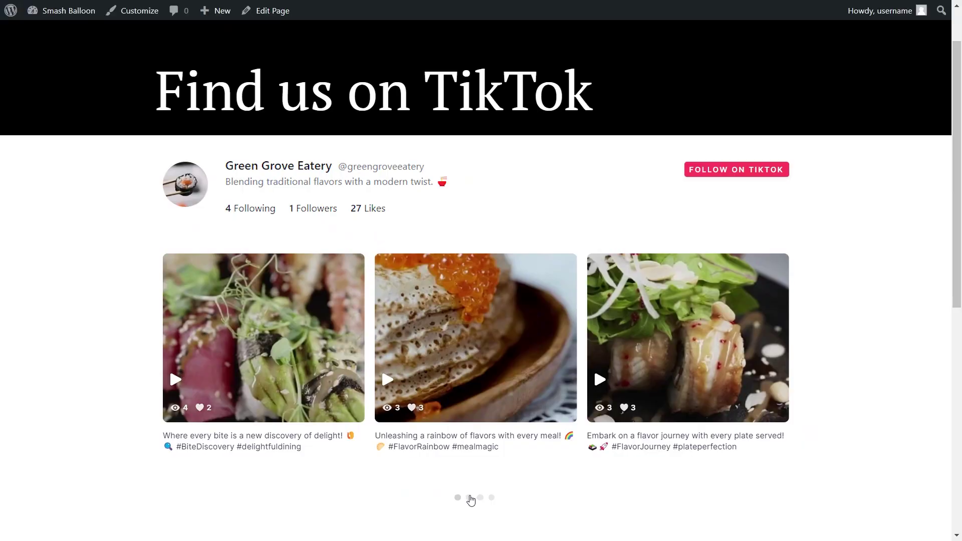
# - On the live page, slide the carousel to page three and open the sushi post
pyautogui.click(468, 497)
pyautogui.click(480, 498)
pyautogui.click(484, 401)
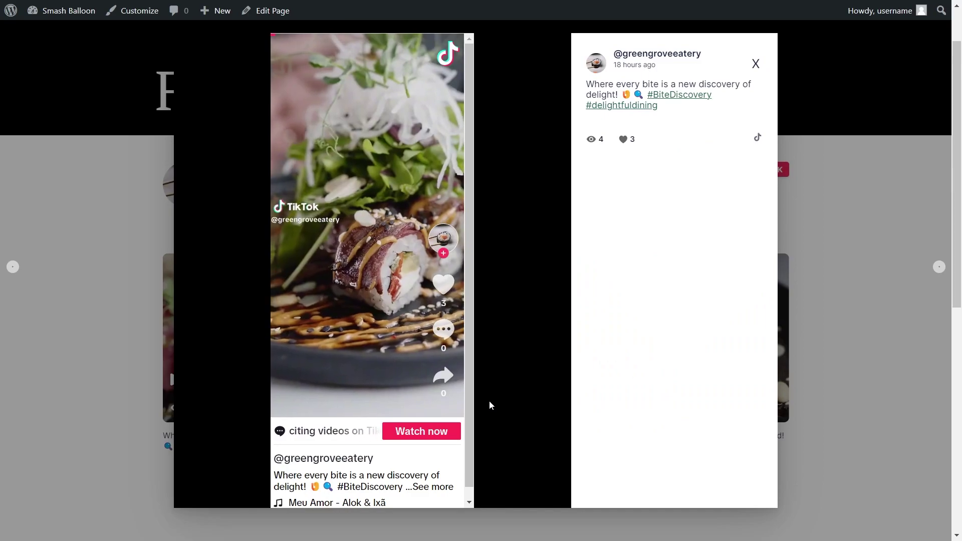